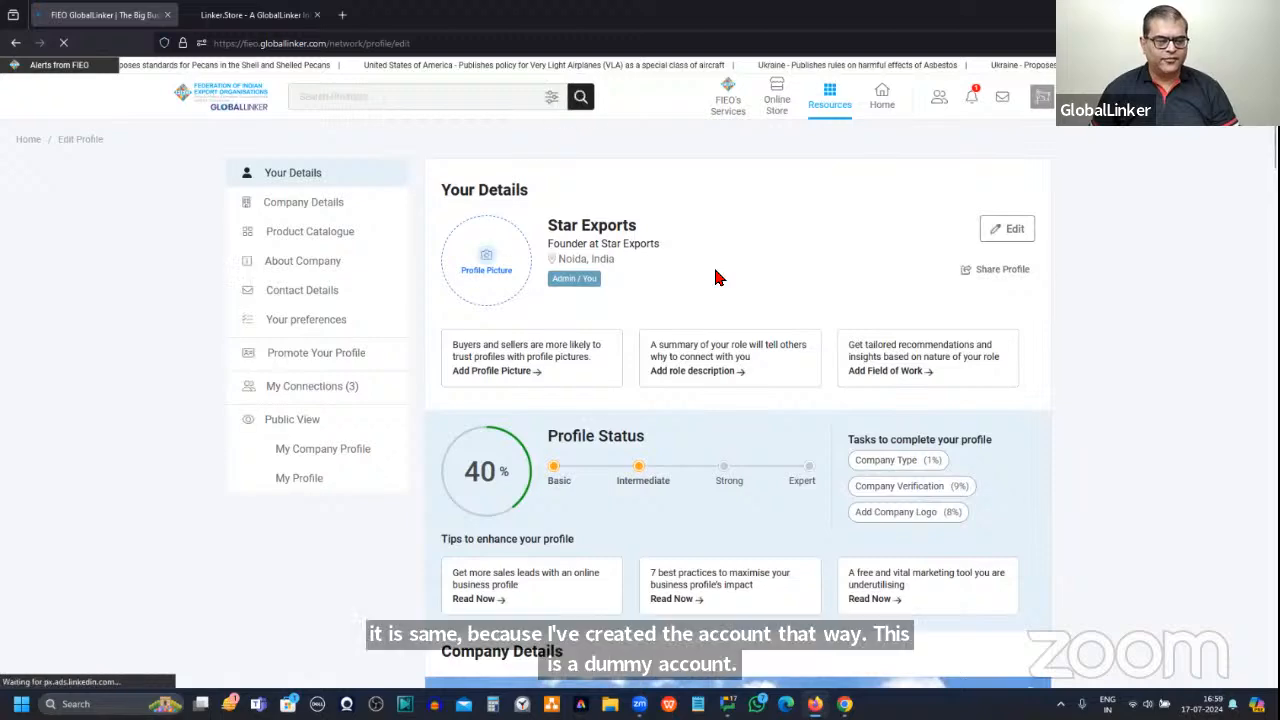
- Open the company verification request form from the Company Details section and close it without submitting
scroll(715, 277, "down", 3)
scroll(715, 277, "down", 2)
scroll(600, 280, "up", 2)
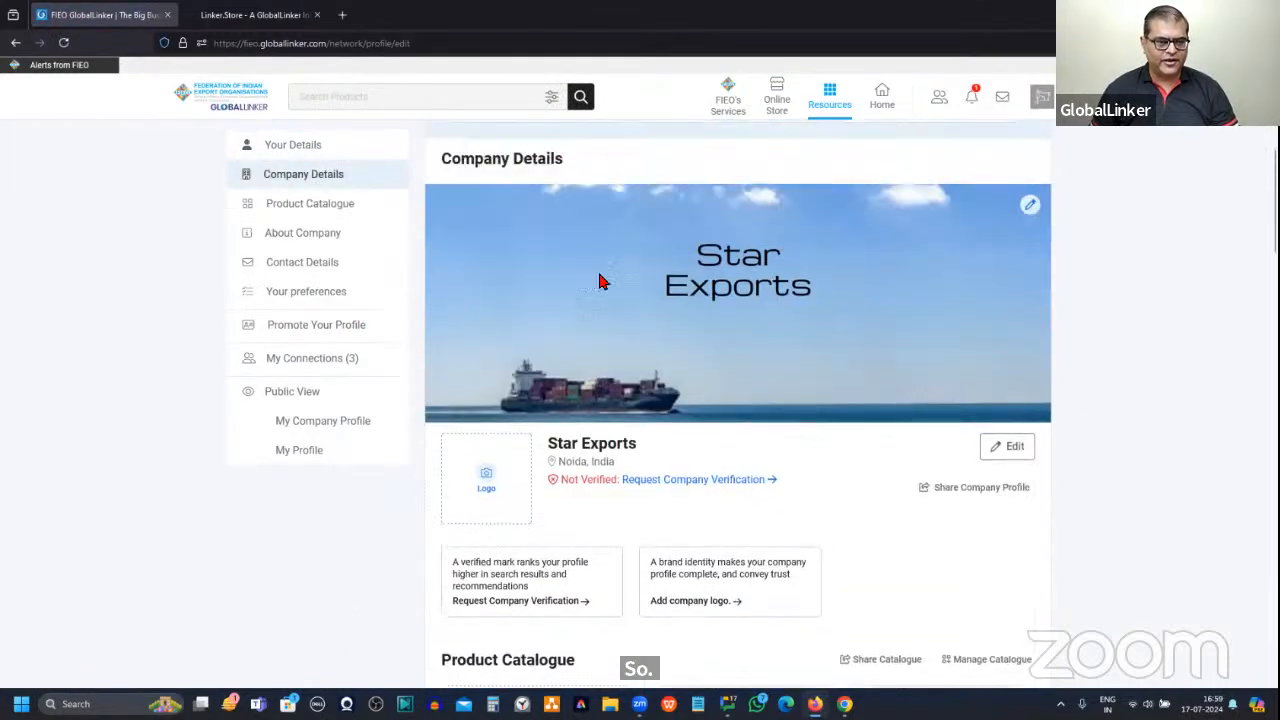
scroll(627, 381, "down", 1)
scroll(631, 379, "up", 1)
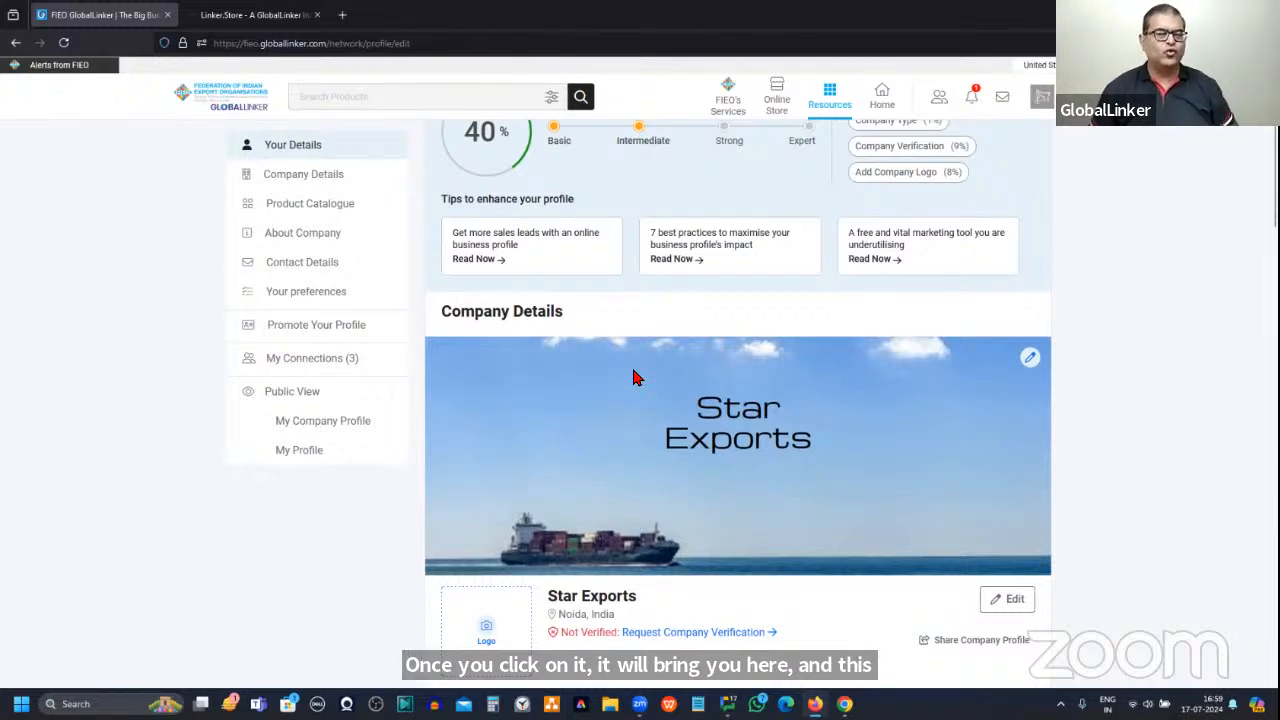
scroll(645, 385, "down", 2)
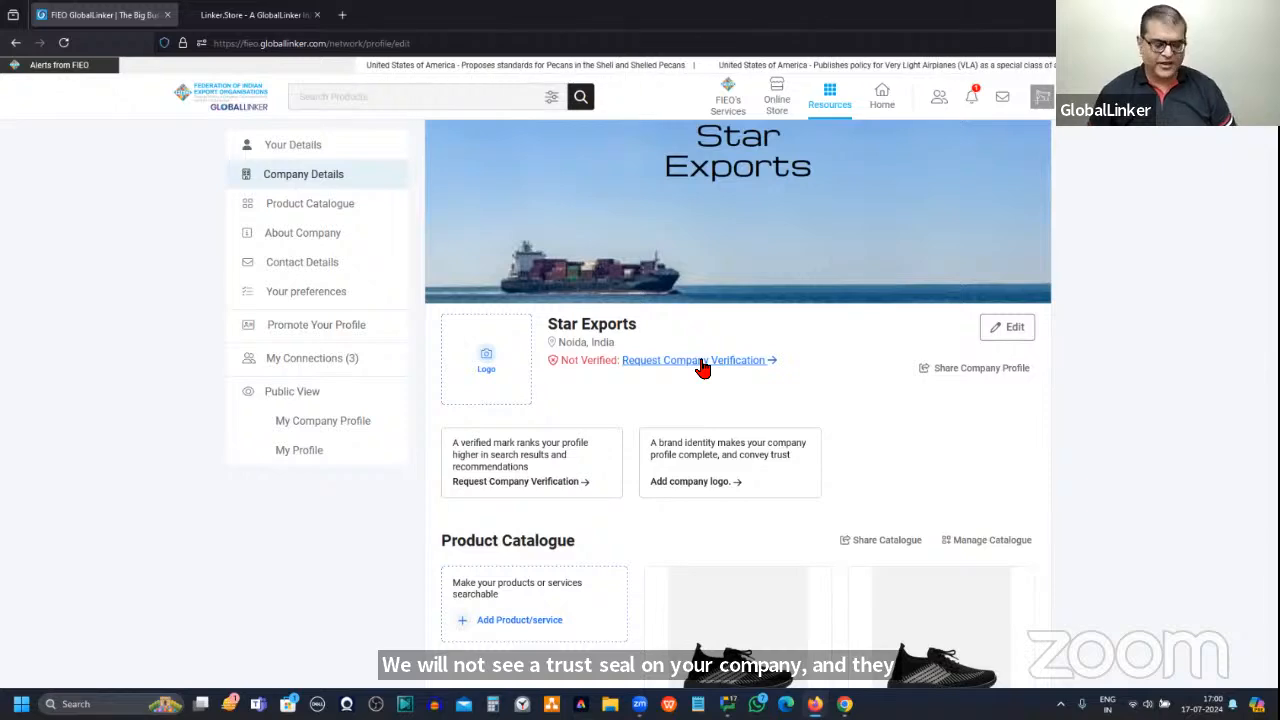
left_click(703, 368)
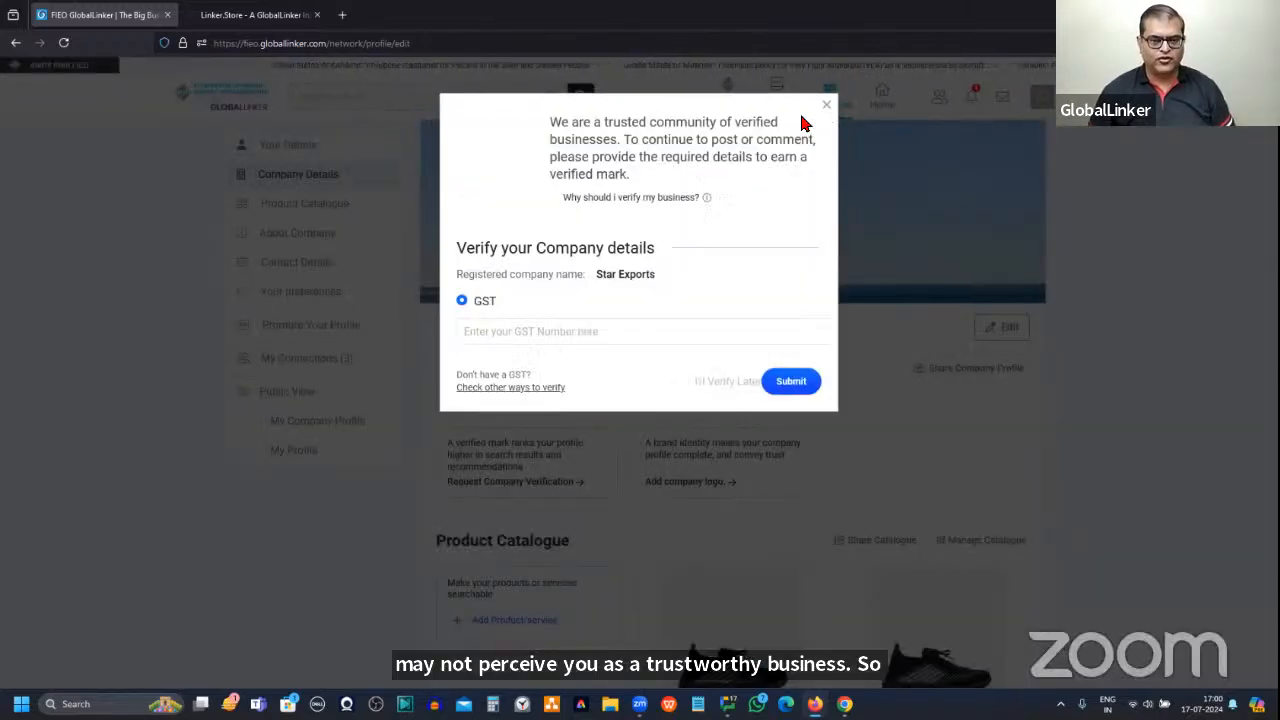
left_click(825, 109)
- Switch to the slideshow and advance it to the slide "Not Uploading or Selecting Profile Banner"
key("alt+Tab")
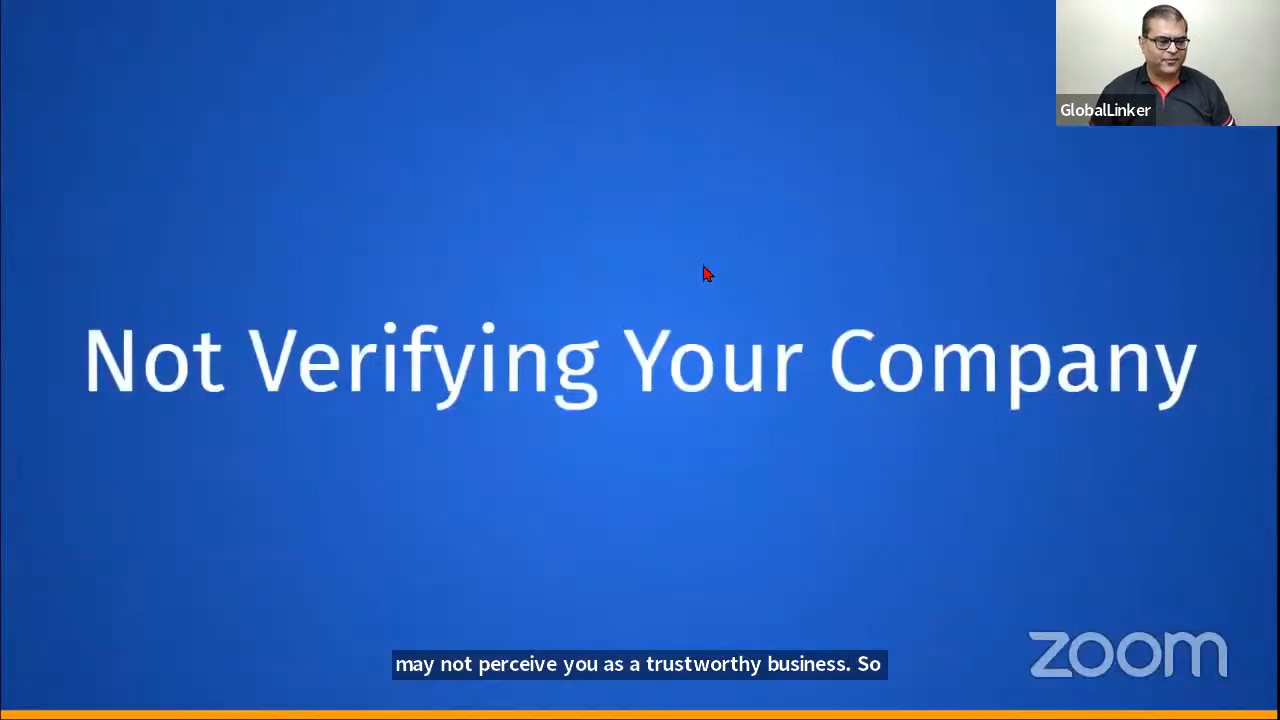
key("Right")
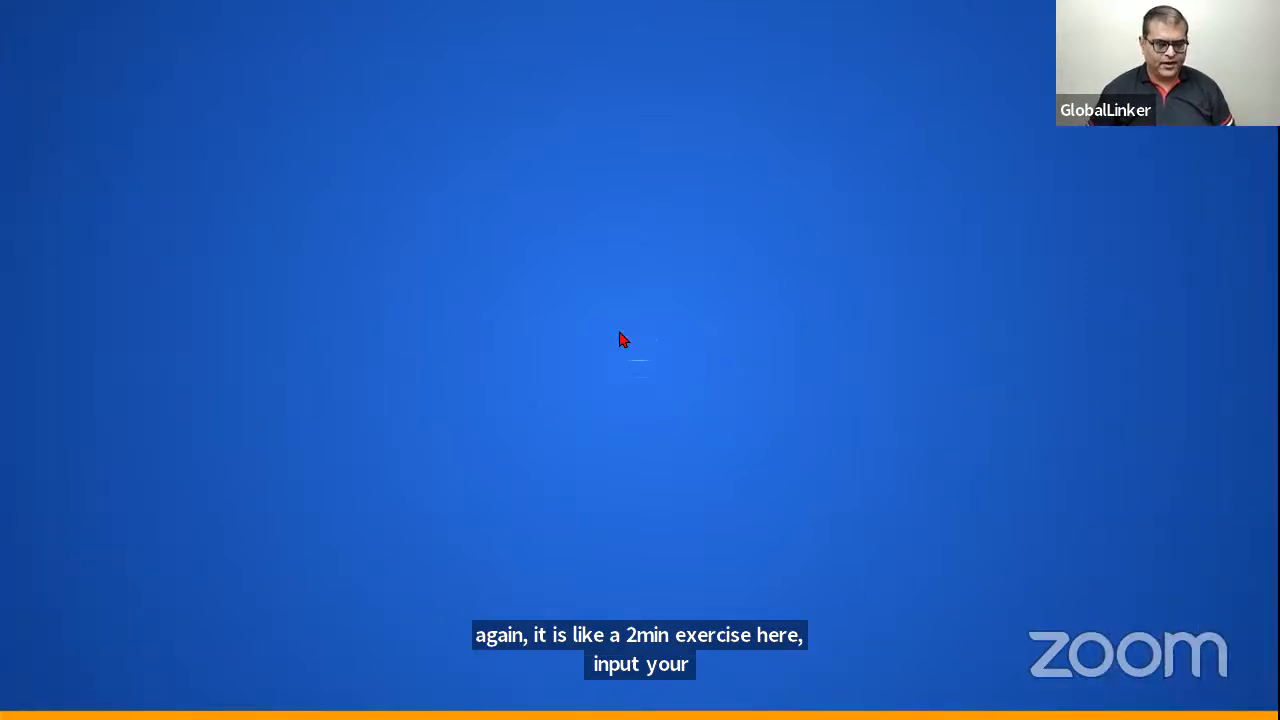
key("alt+Tab")
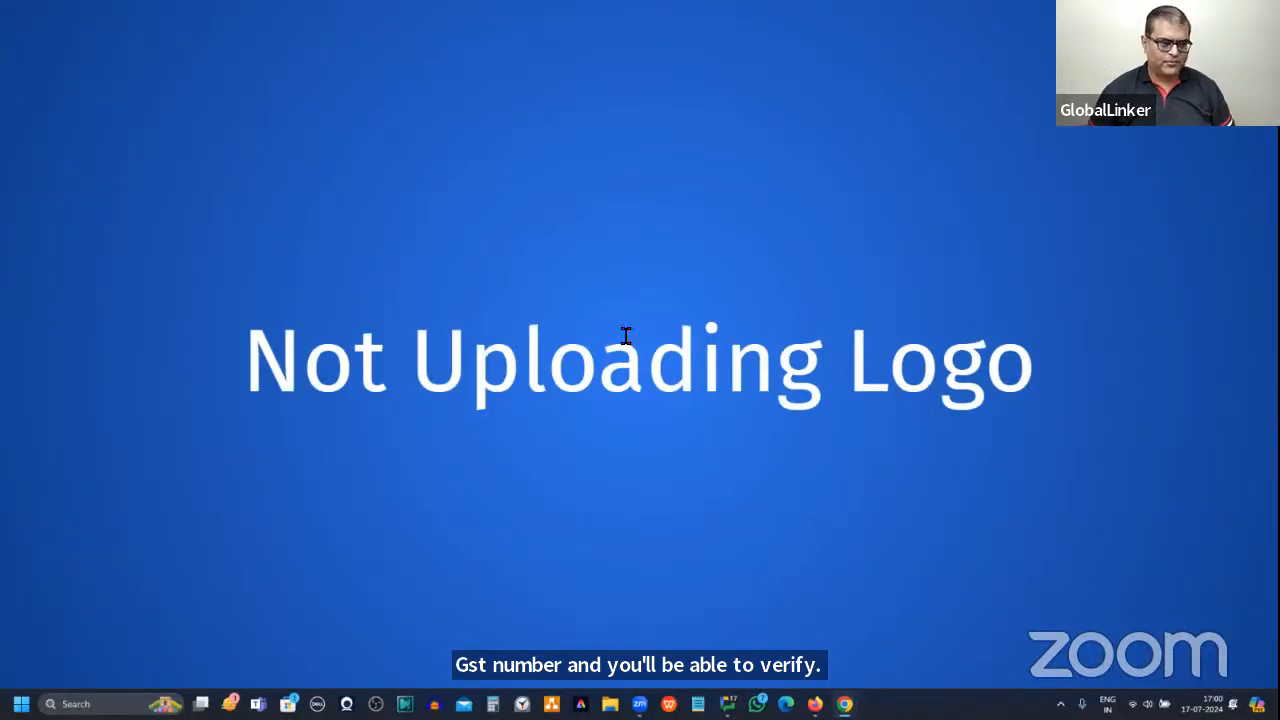
key("alt+Tab")
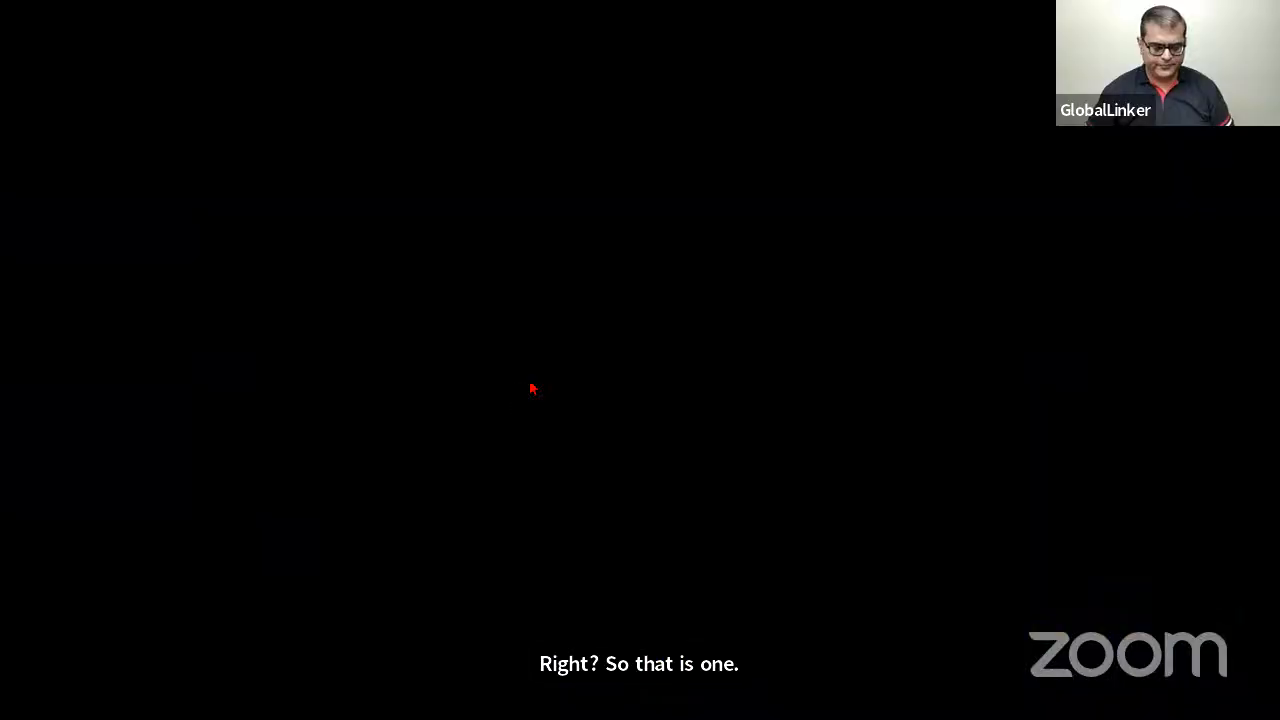
key("Right")
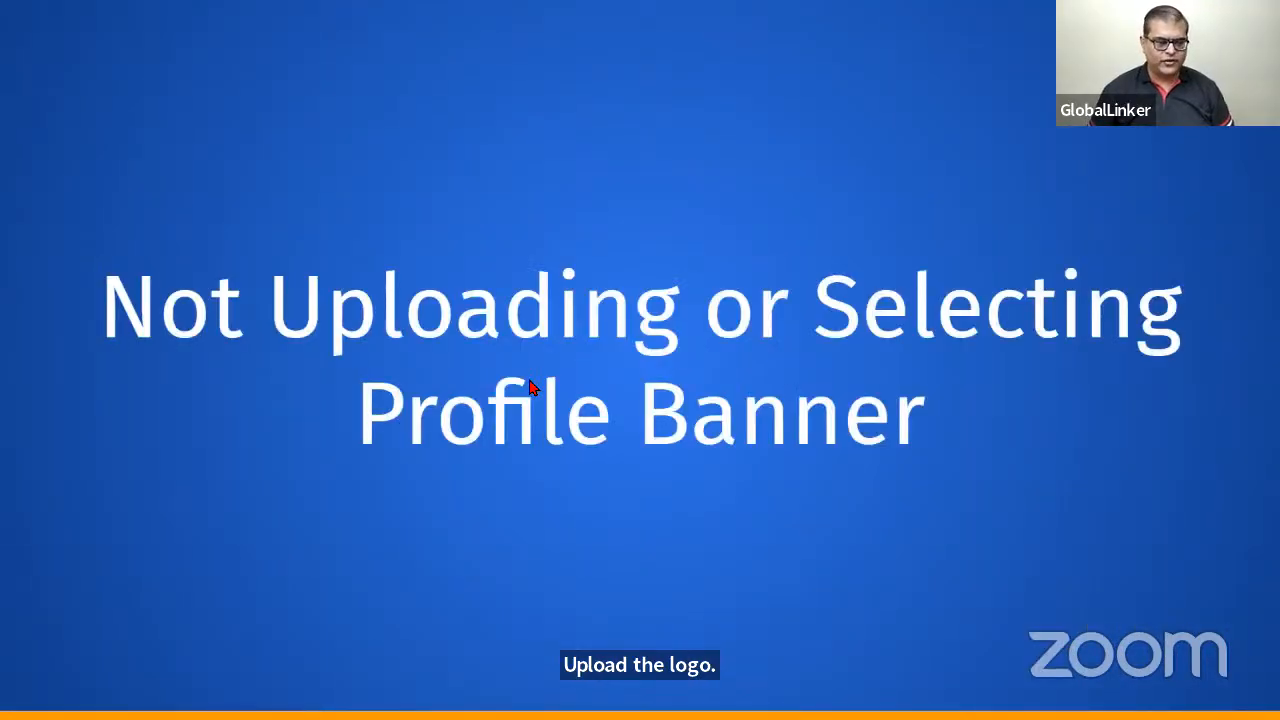
- Back on the GlobalLinker profile page, replace the company cover image with the white textile picture from the free gallery and save it
key("alt+Tab")
scroll(716, 246, "up", 2)
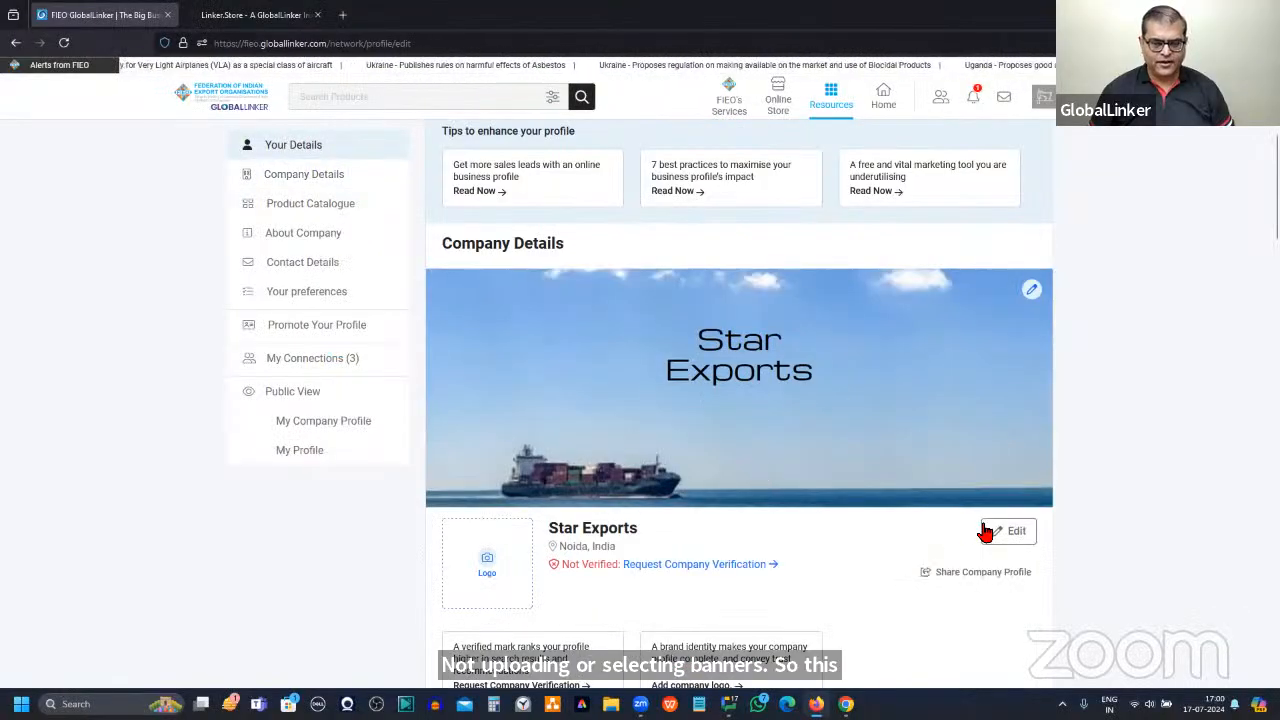
left_click(600, 332)
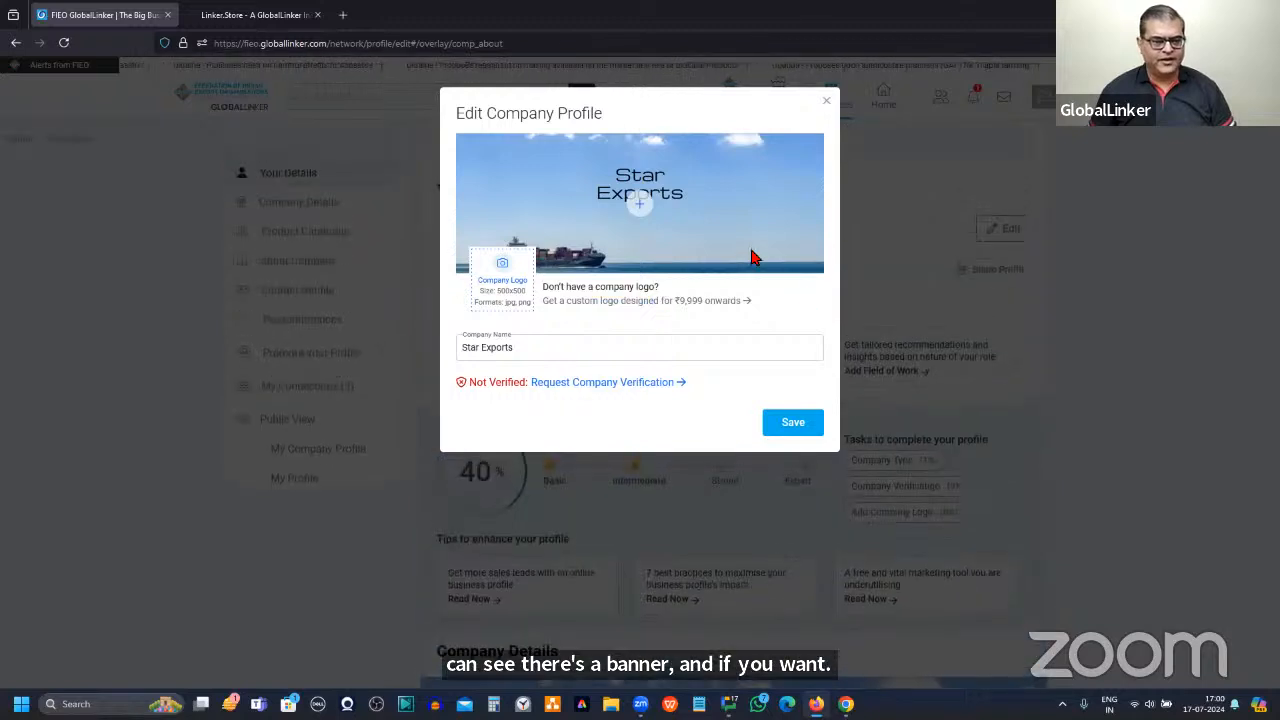
left_click(638, 205)
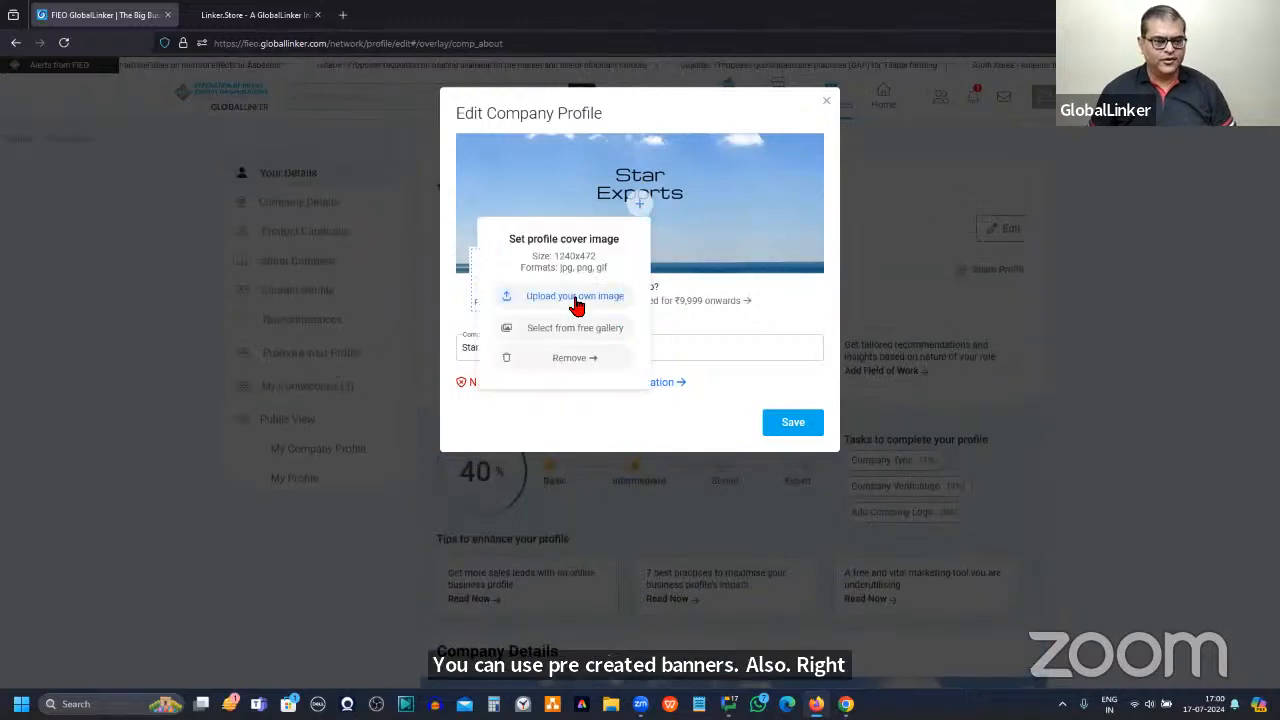
left_click(725, 302)
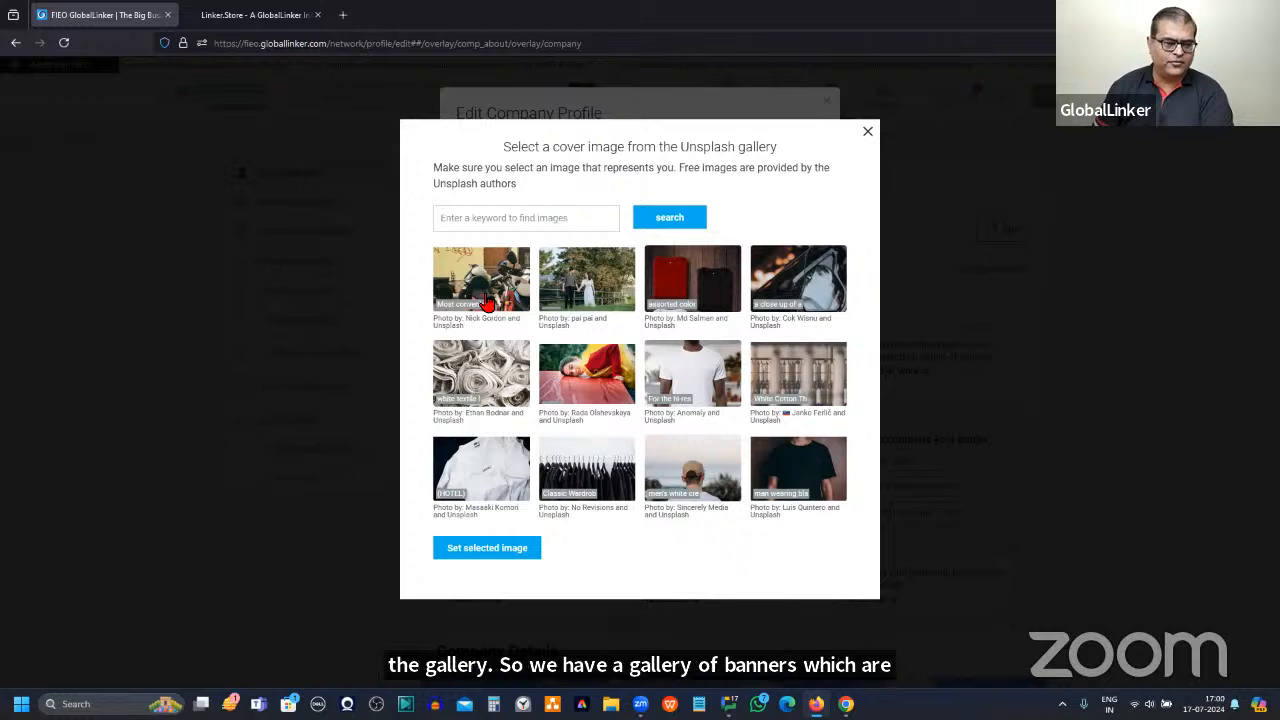
left_click(505, 372)
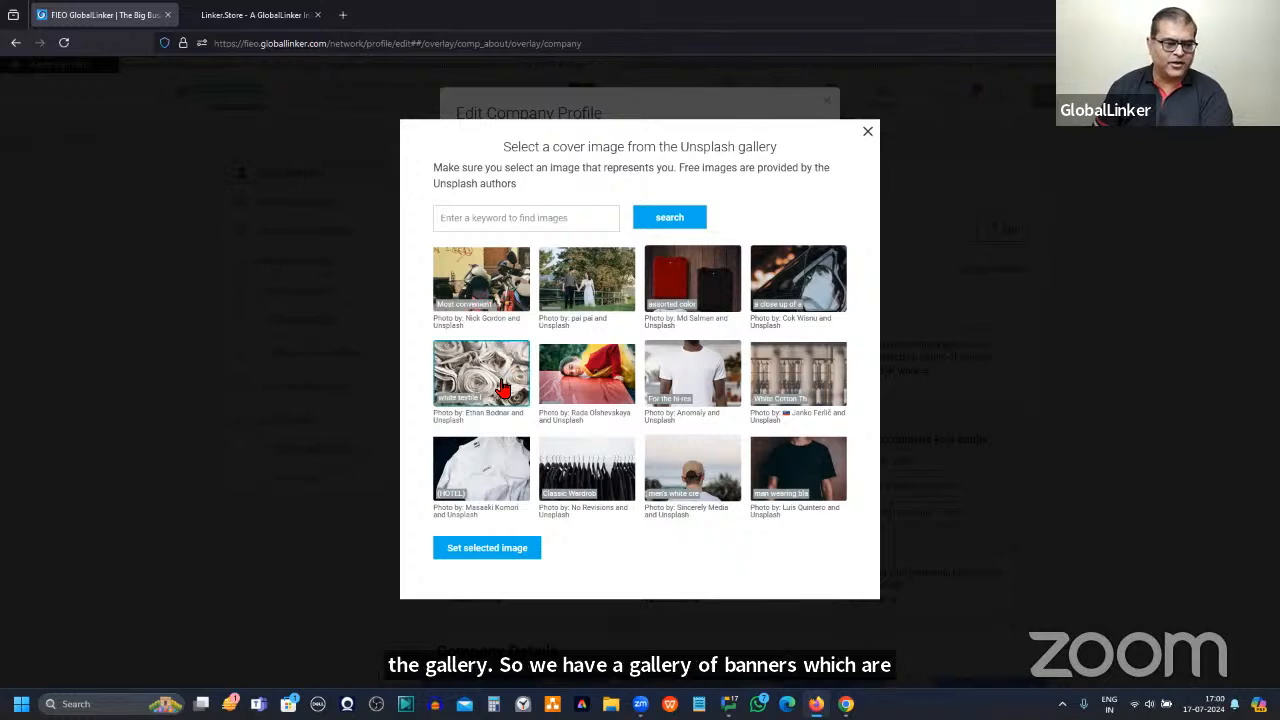
left_click(490, 554)
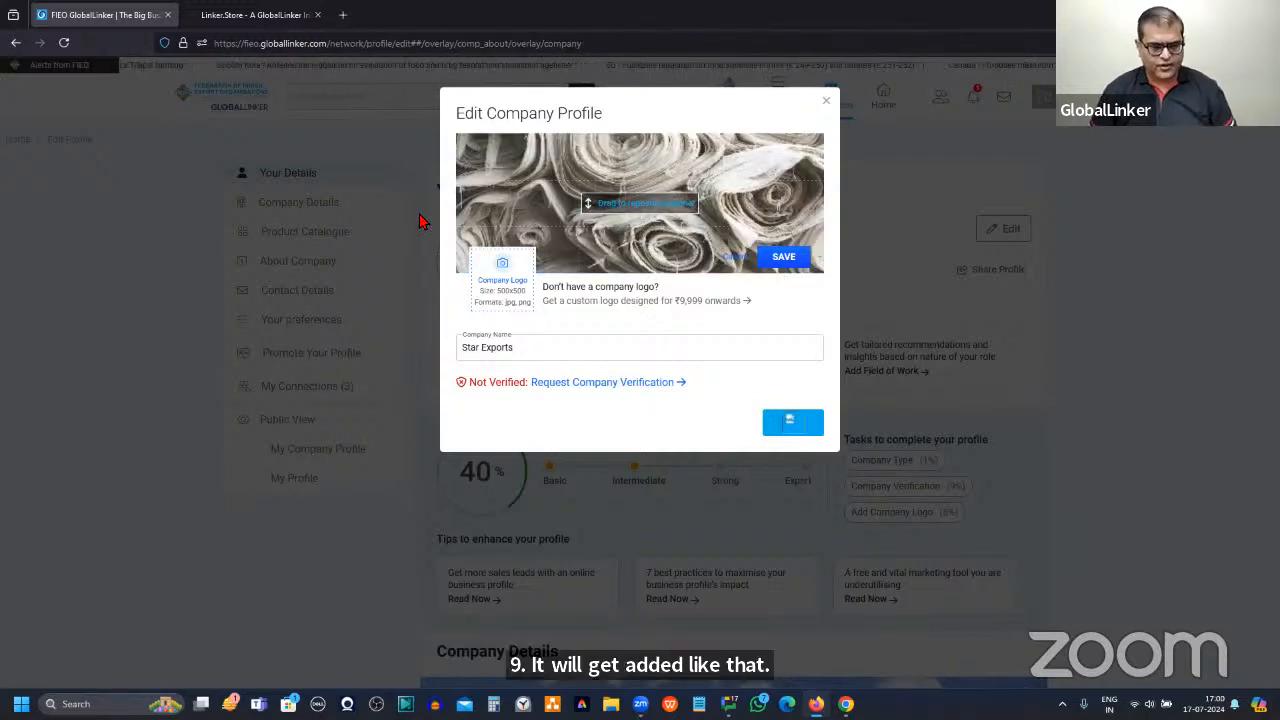
- Present the slide "Not Uploading a Profile Pic" and examine the logo and profile picture placeholders on the GlobalLinker profile page
key("alt+Tab")
key("Right")
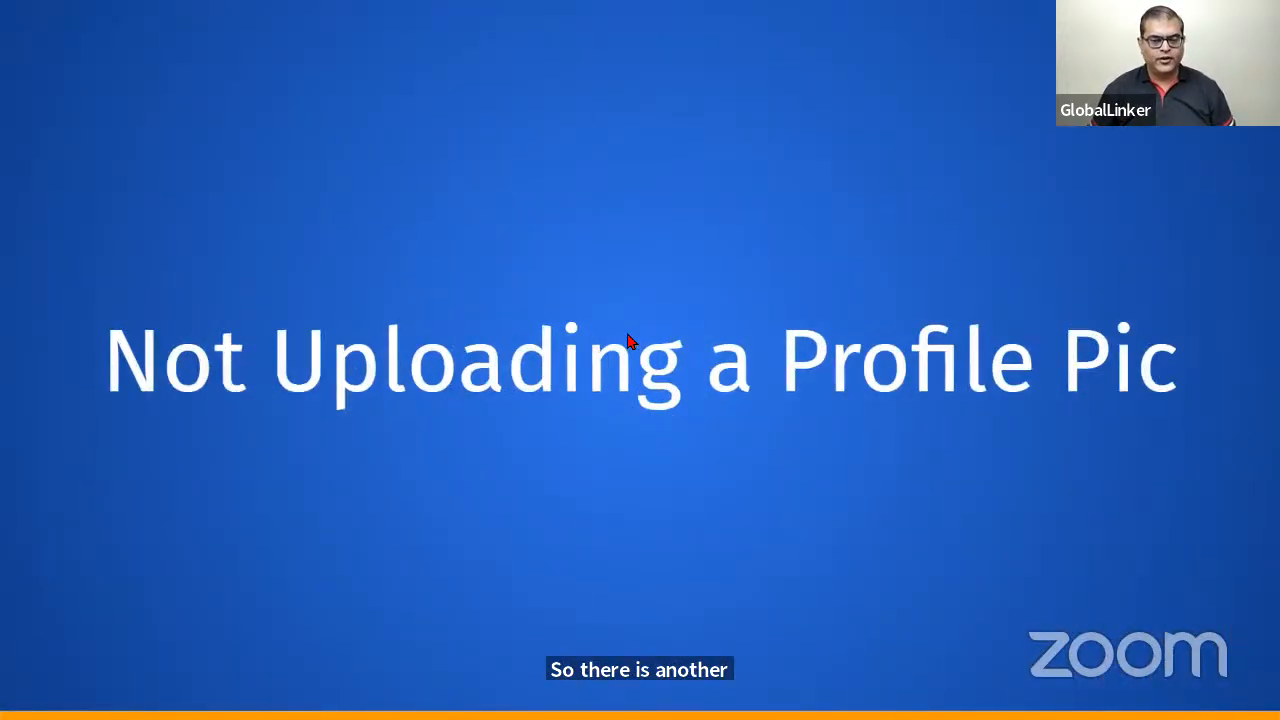
key("alt+Tab")
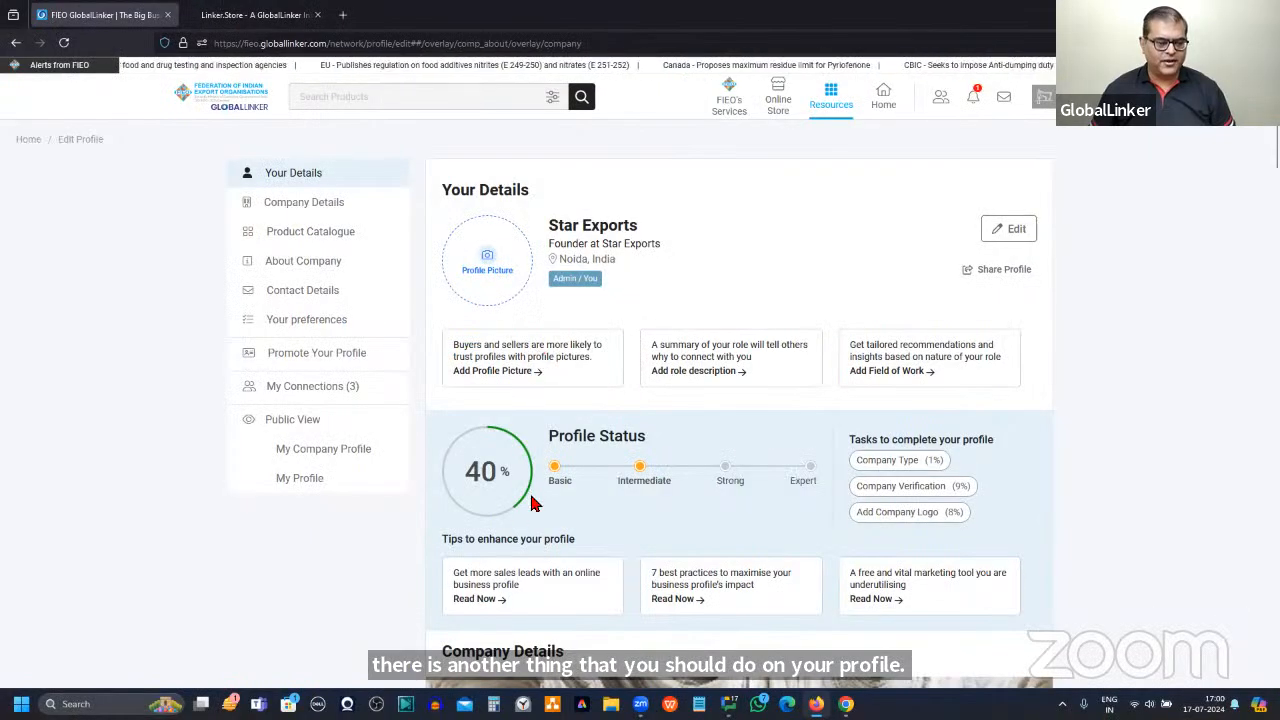
scroll(508, 574, "down", 3)
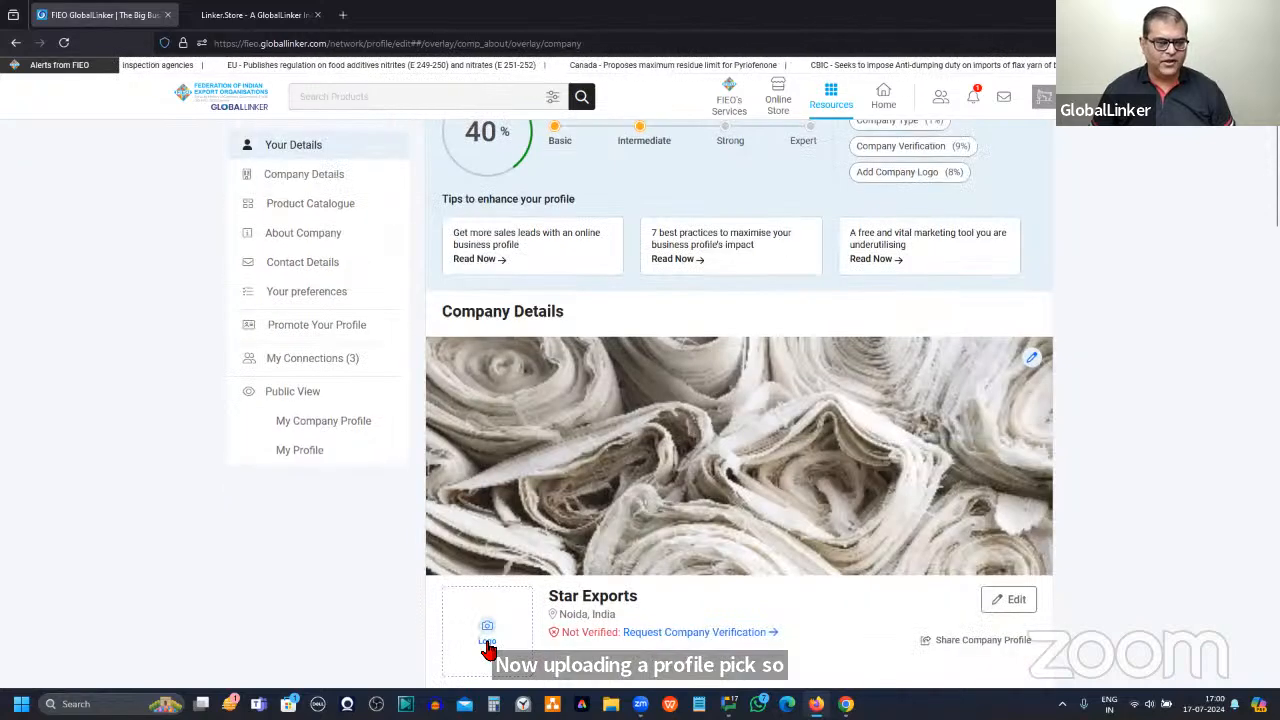
scroll(455, 320, "up", 3)
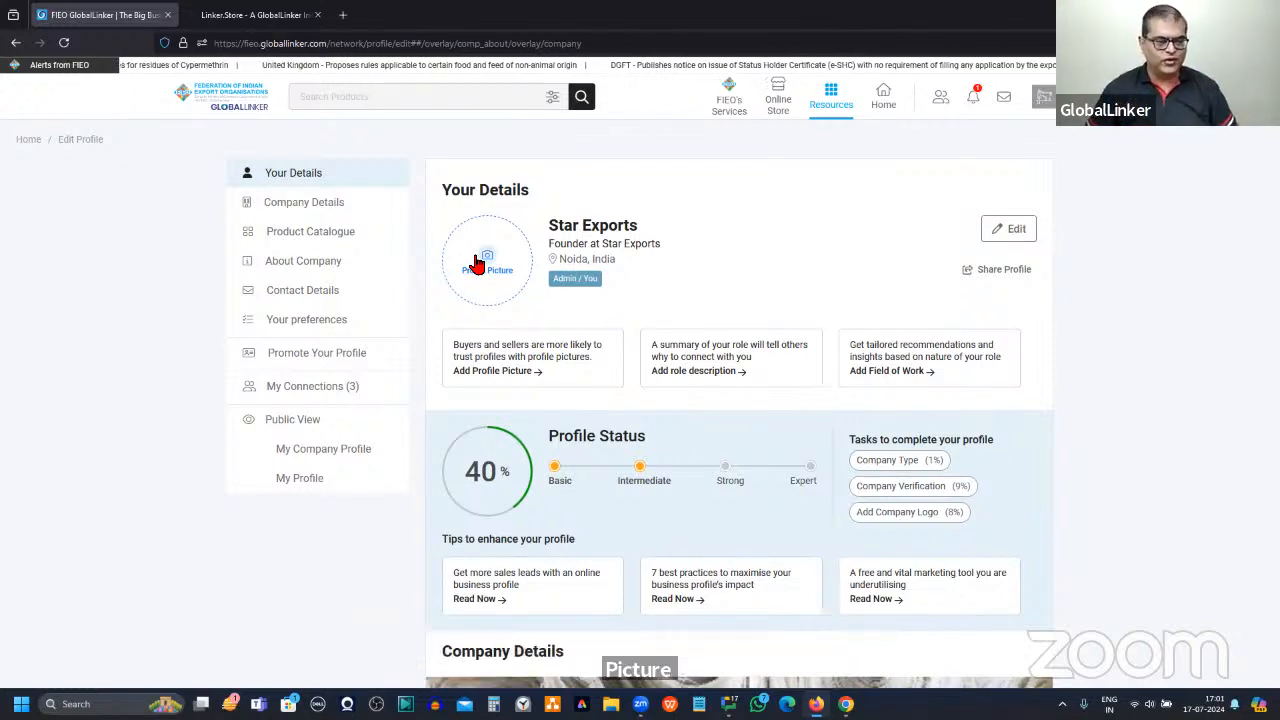
- Present the slide "Not Adding a Role Description" and open the personal profile details form containing the role description on GlobalLinker
key("alt+Tab")
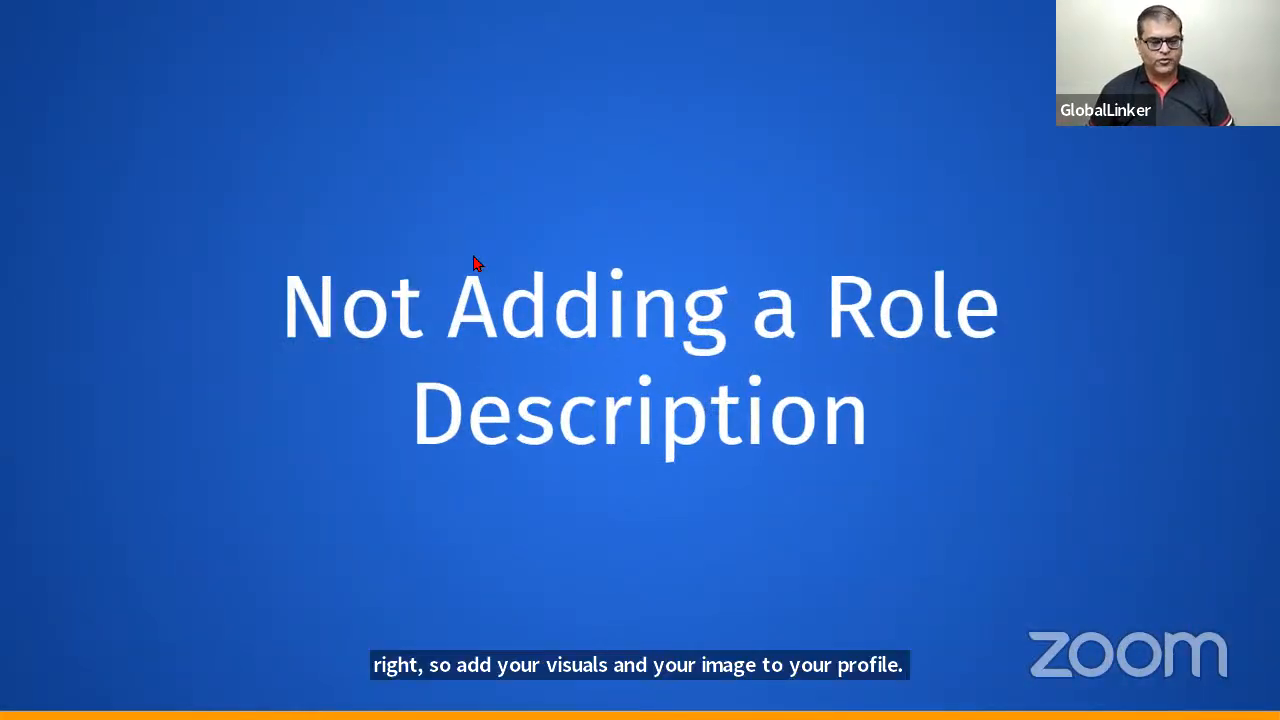
key("alt+Tab")
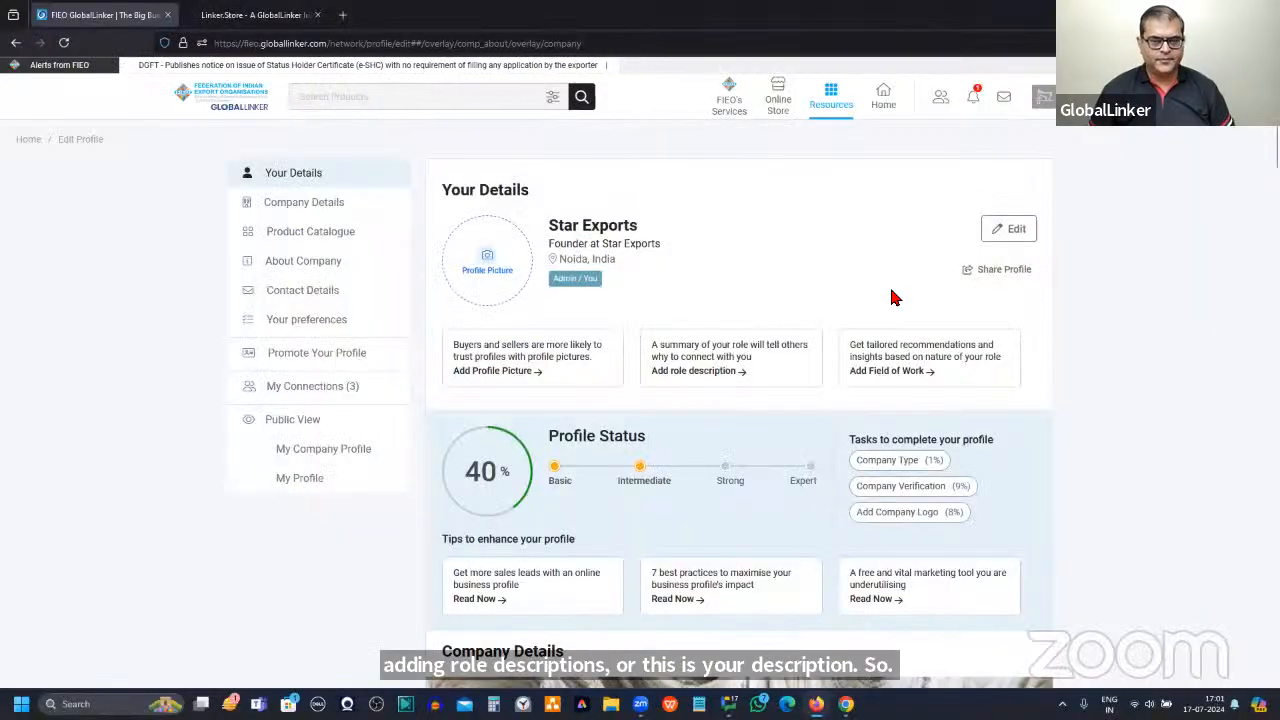
left_click(988, 232)
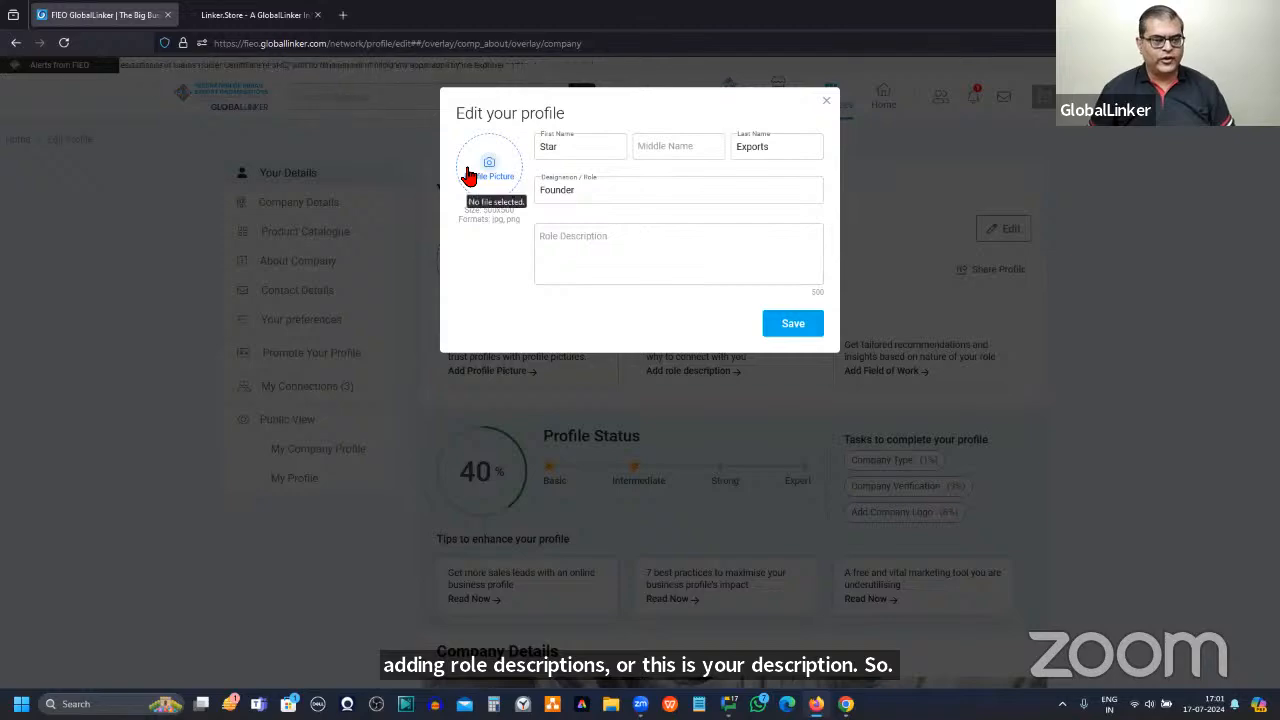
key("ctrl")
key("ctrl")
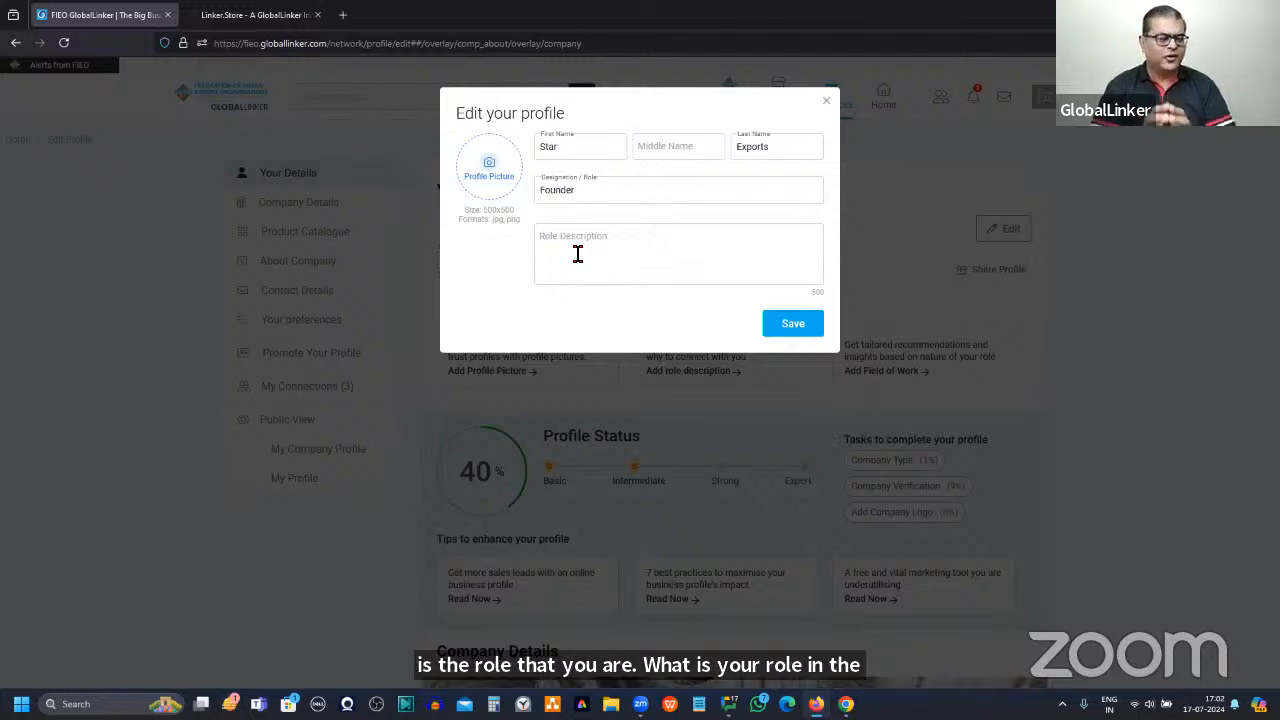
- Advance the slideshow to "Not Updating About Your Company" and close the personal profile form on GlobalLinker without saving
key("alt+Tab")
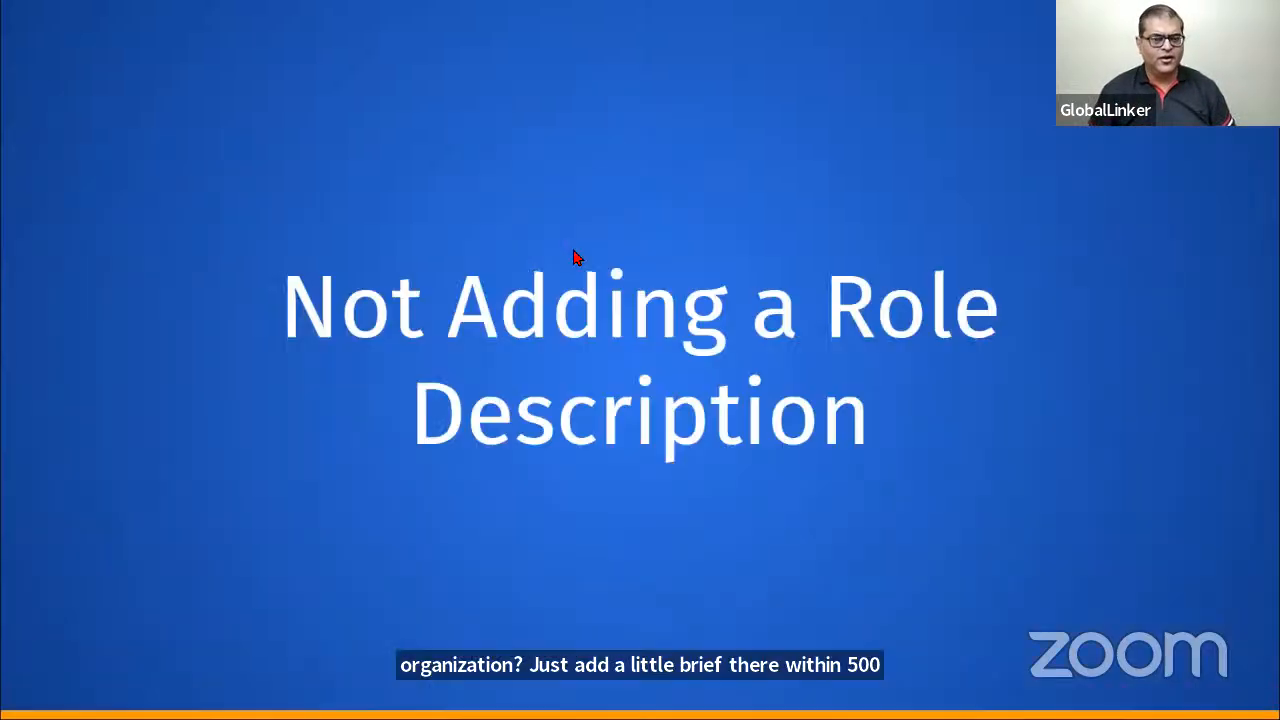
key("Right")
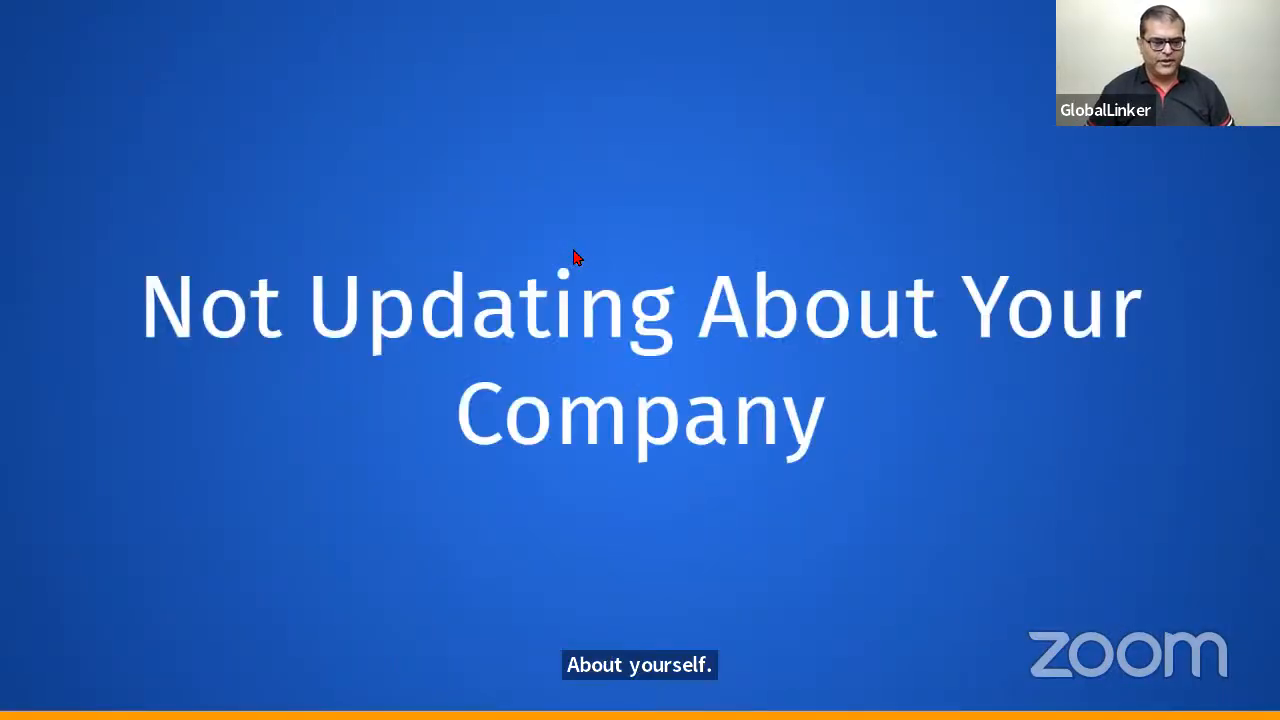
key("alt+Tab")
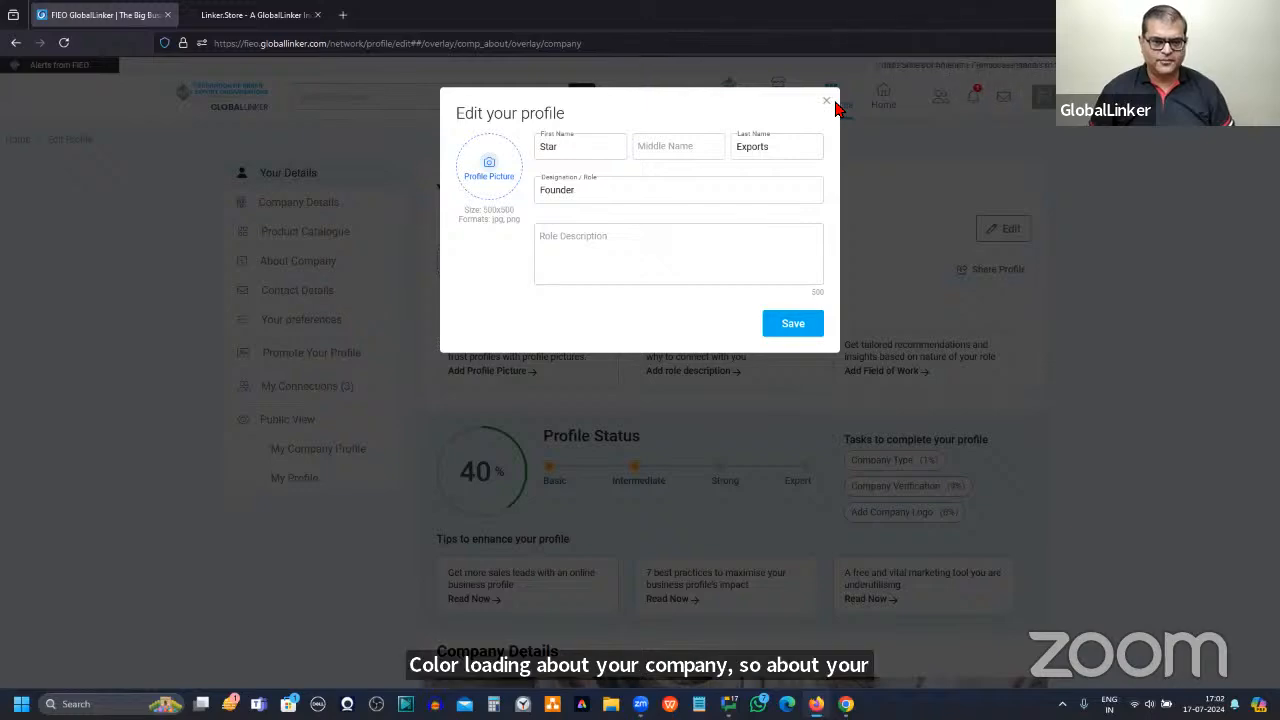
left_click(827, 103)
- Open the company details form from the About Company section, examine the company description field, and close the form without saving
scroll(740, 380, "down", 10)
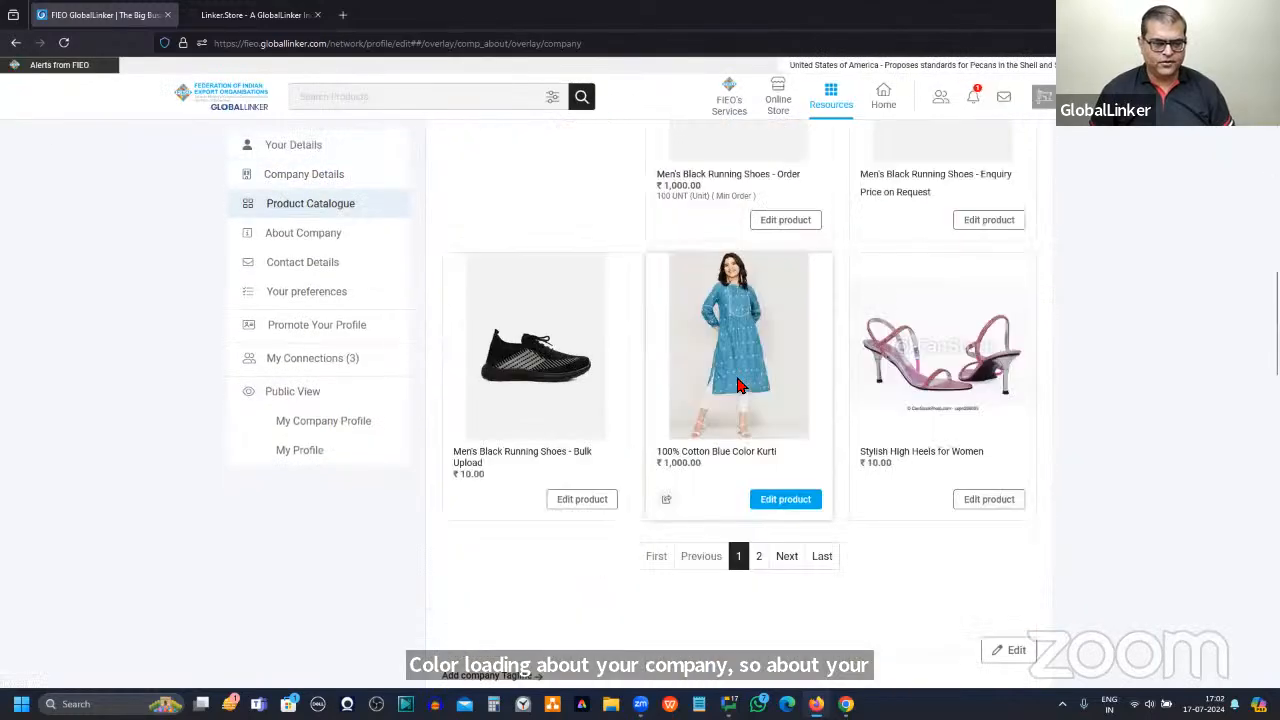
scroll(740, 385, "up", 1)
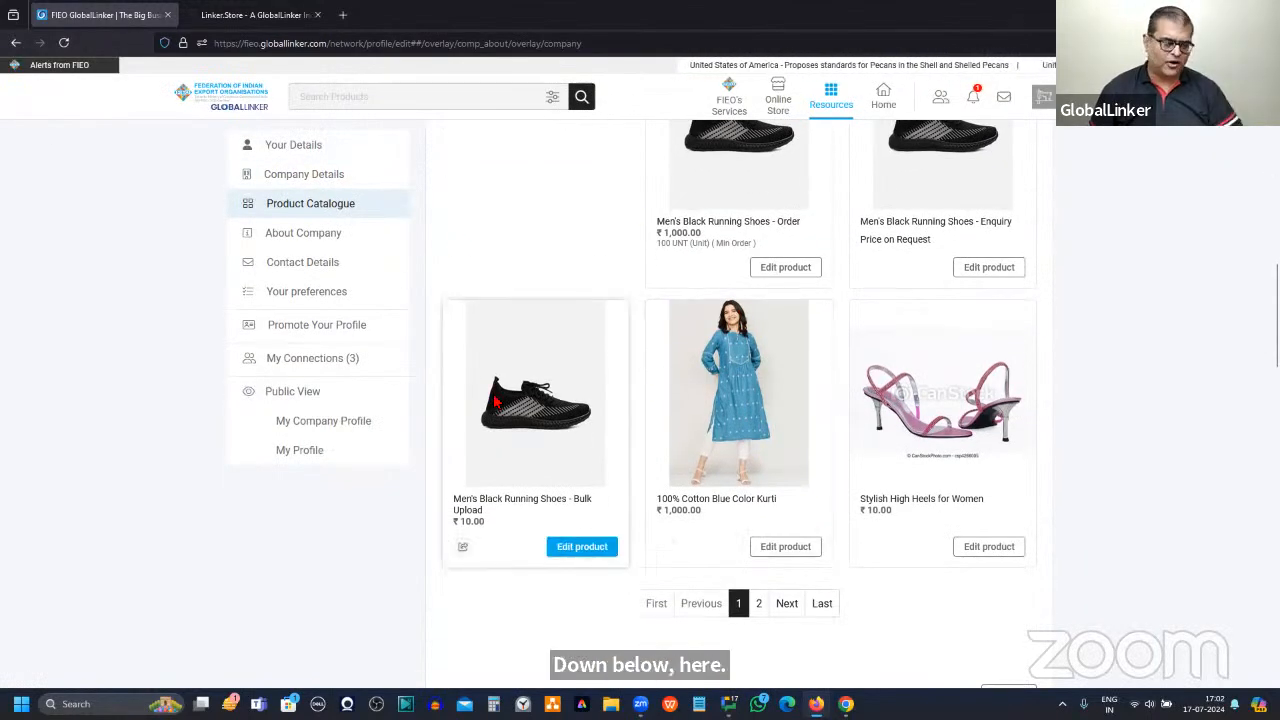
scroll(497, 400, "down", 5)
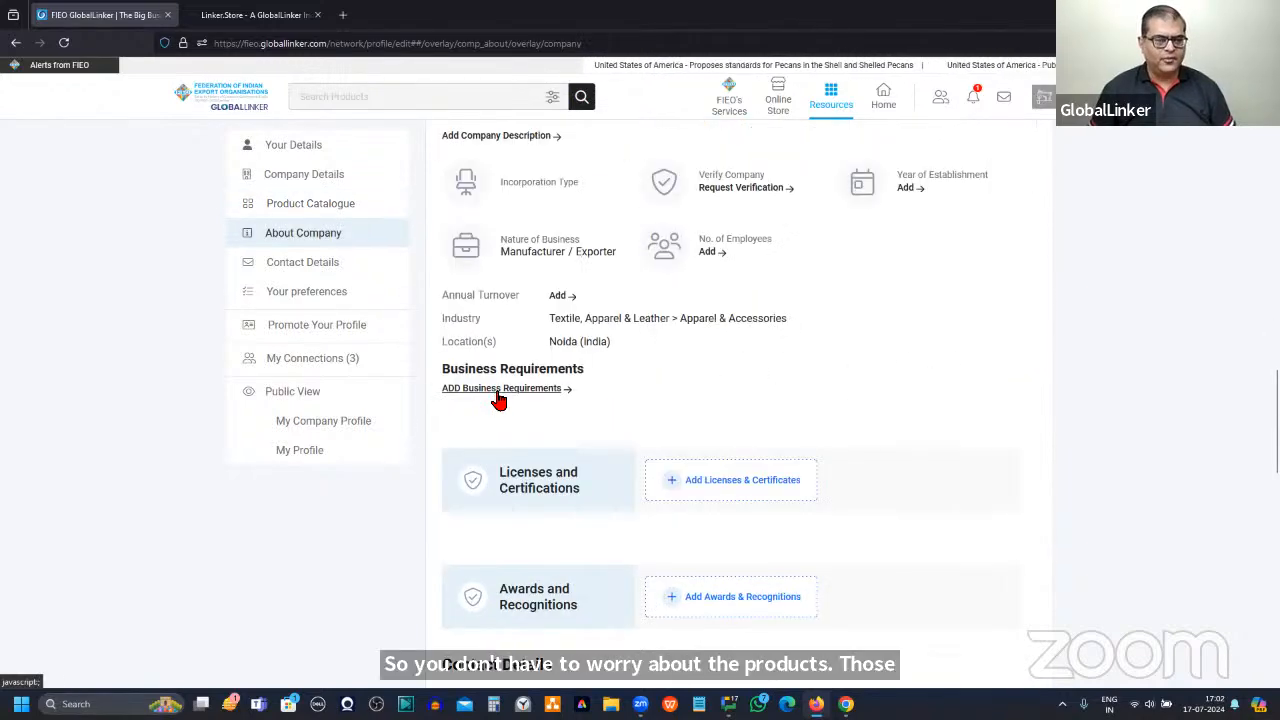
scroll(467, 366, "up", 1)
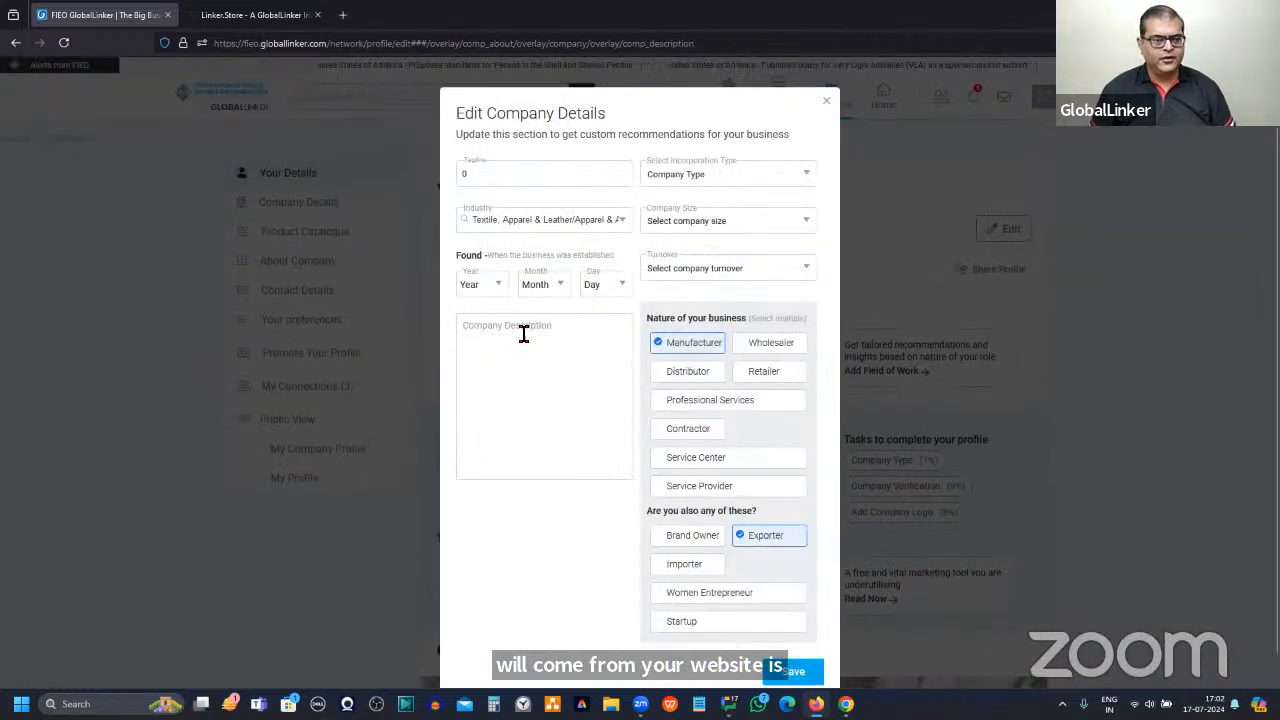
key("ctrl")
key("ctrl")
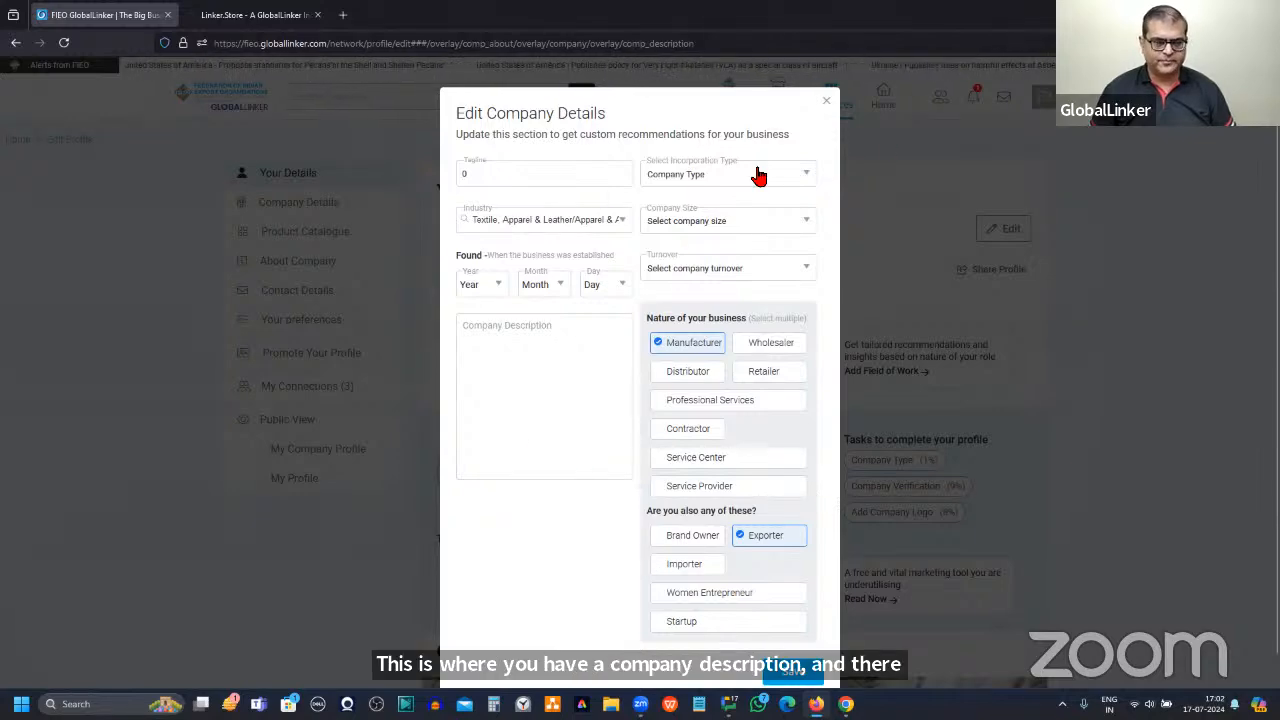
left_click(828, 104)
- Present the slide "Not Adding Licence or Awards" and examine the licenses and awards sections on the GlobalLinker profile page
key("alt+Tab")
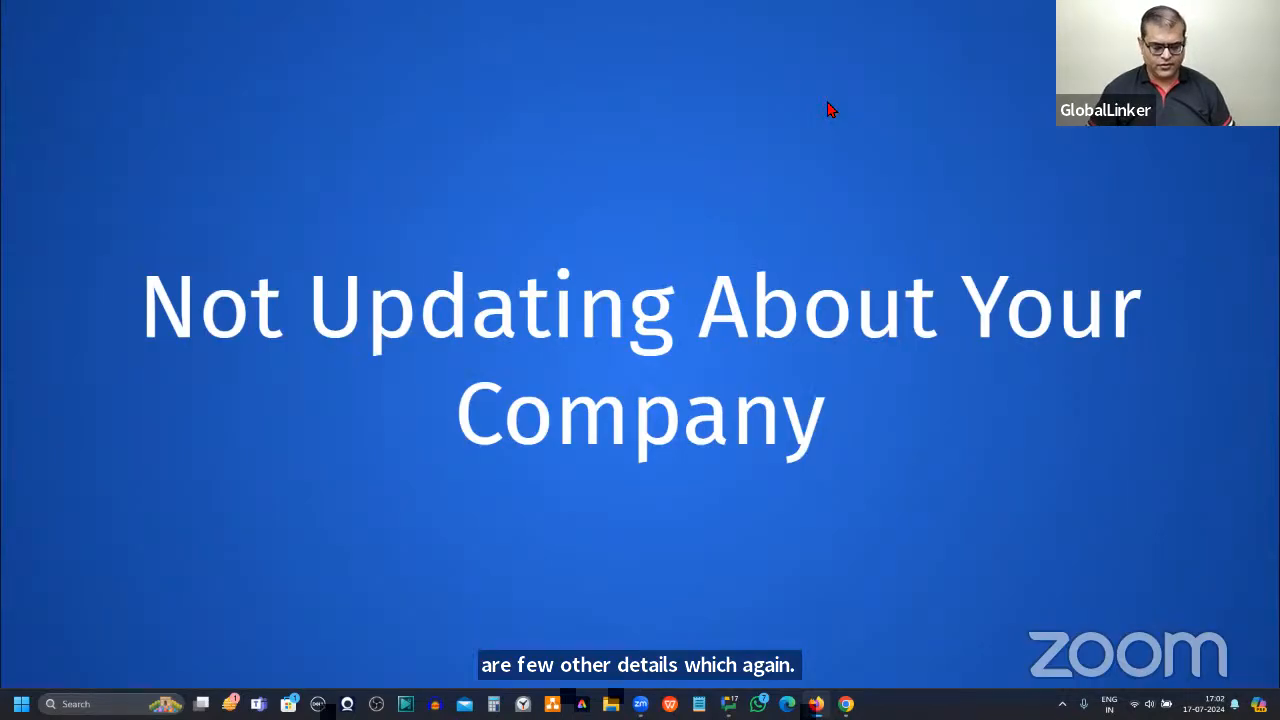
key("Right")
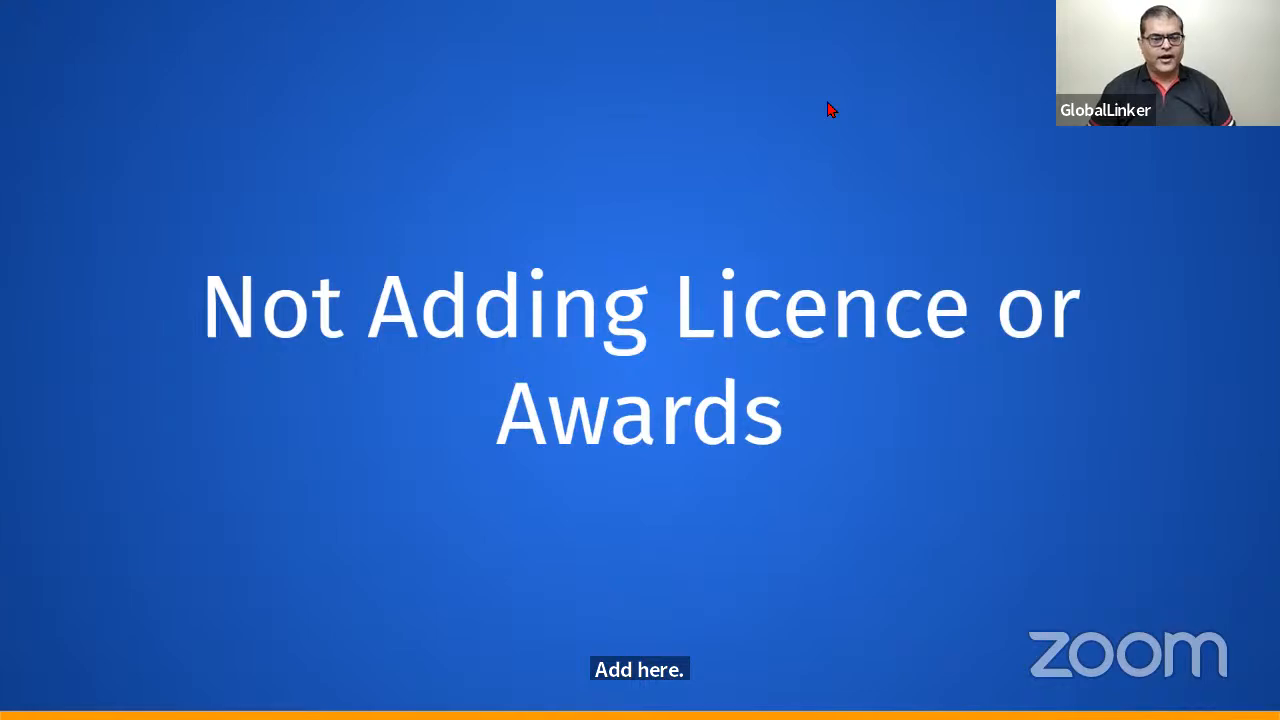
key("alt+Tab")
scroll(837, 534, "down", 15)
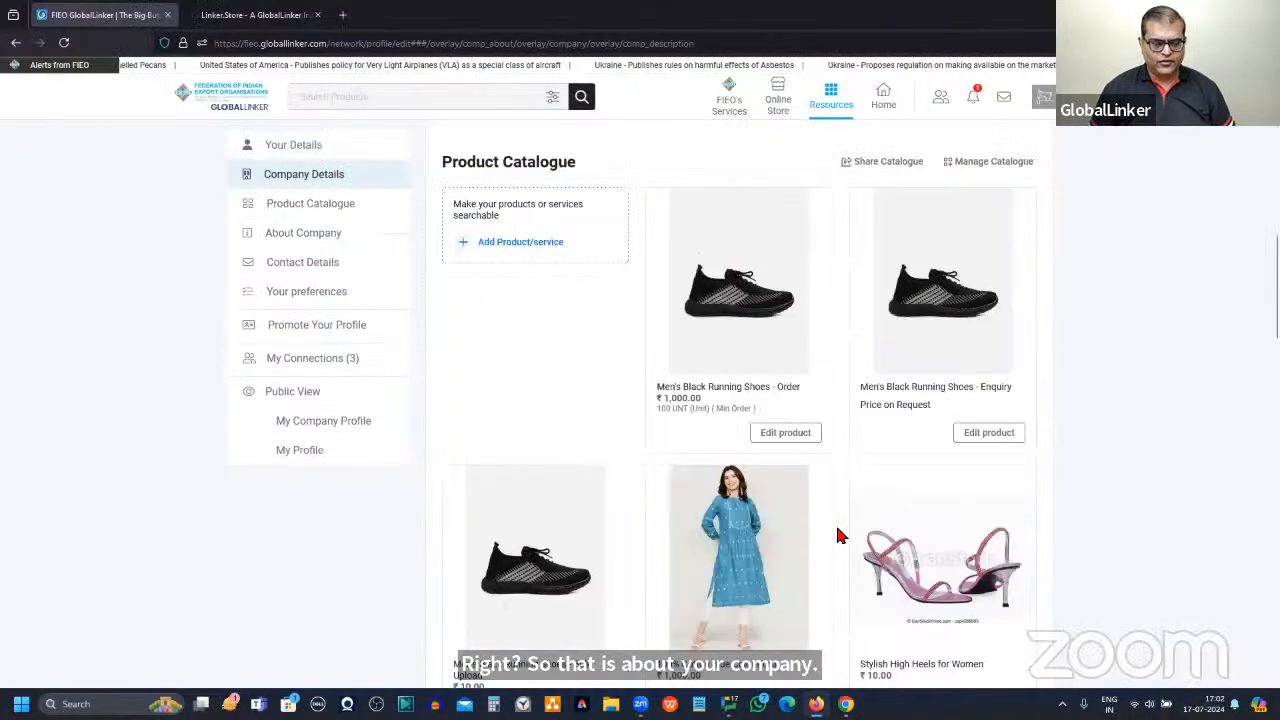
scroll(543, 466, "down", 4)
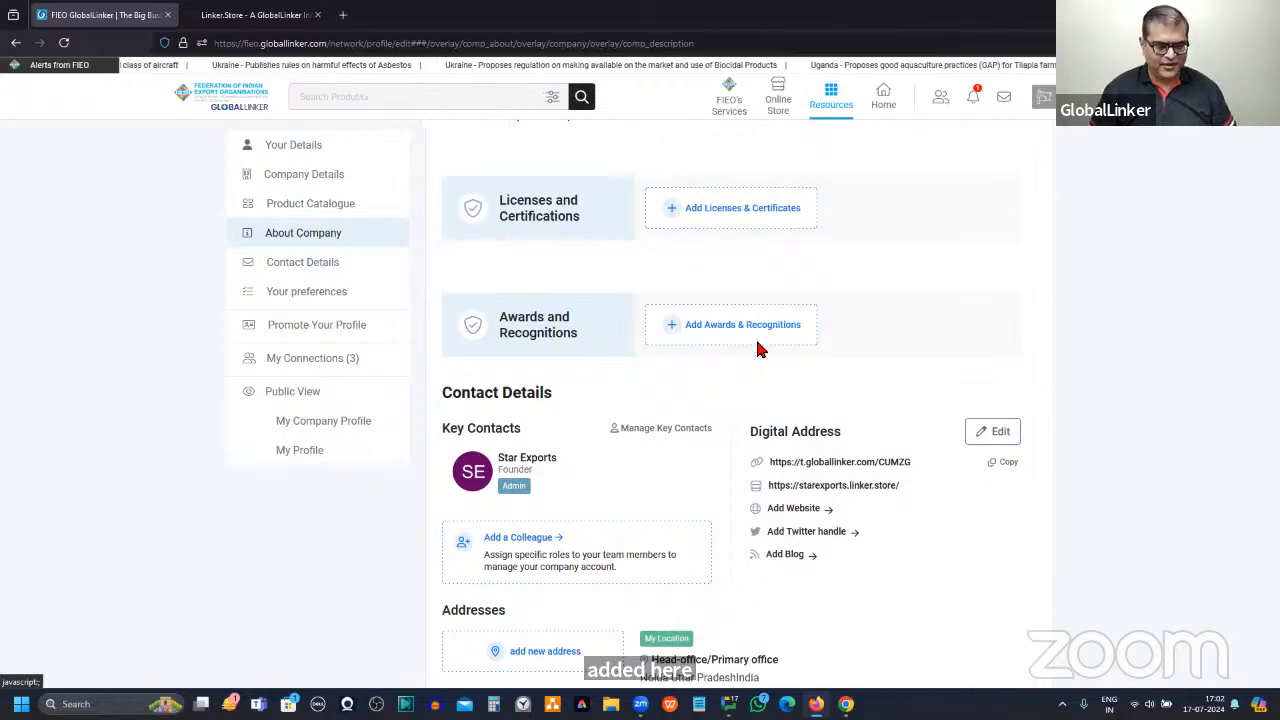
- Switch back to the slideshow and advance it to the "Question & Answer" slide
key("alt+Tab")
key("Right")
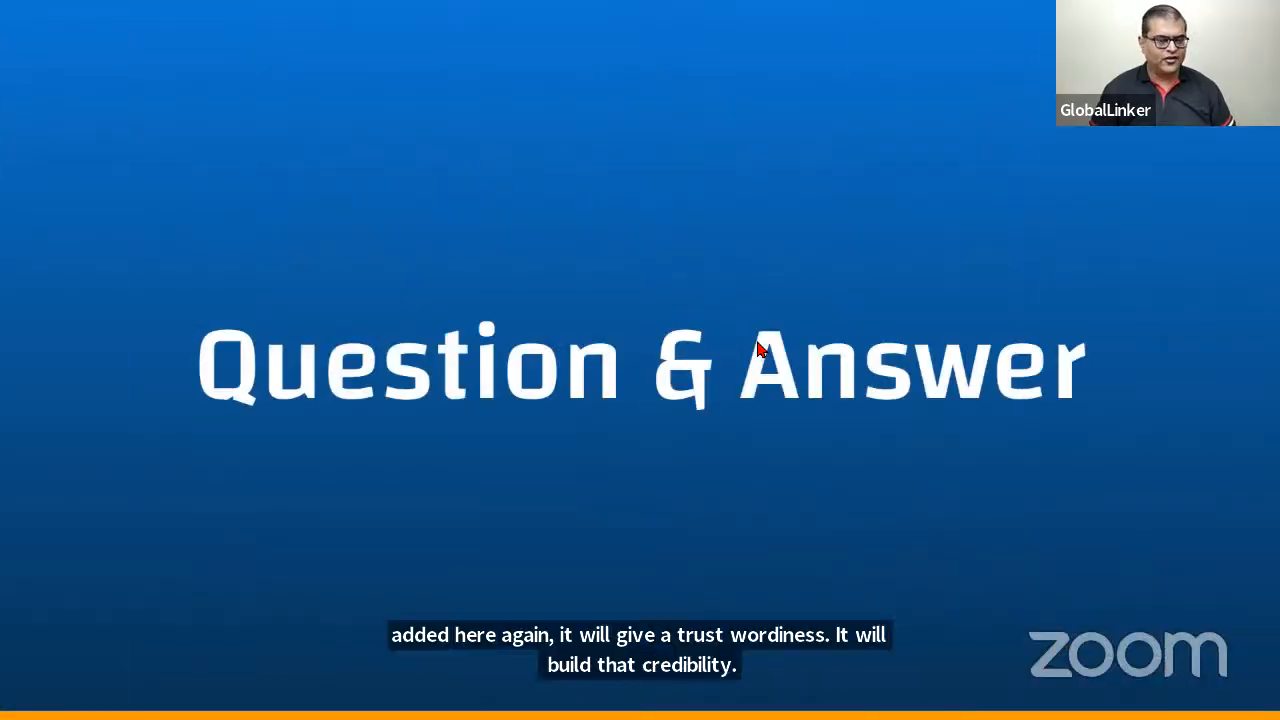